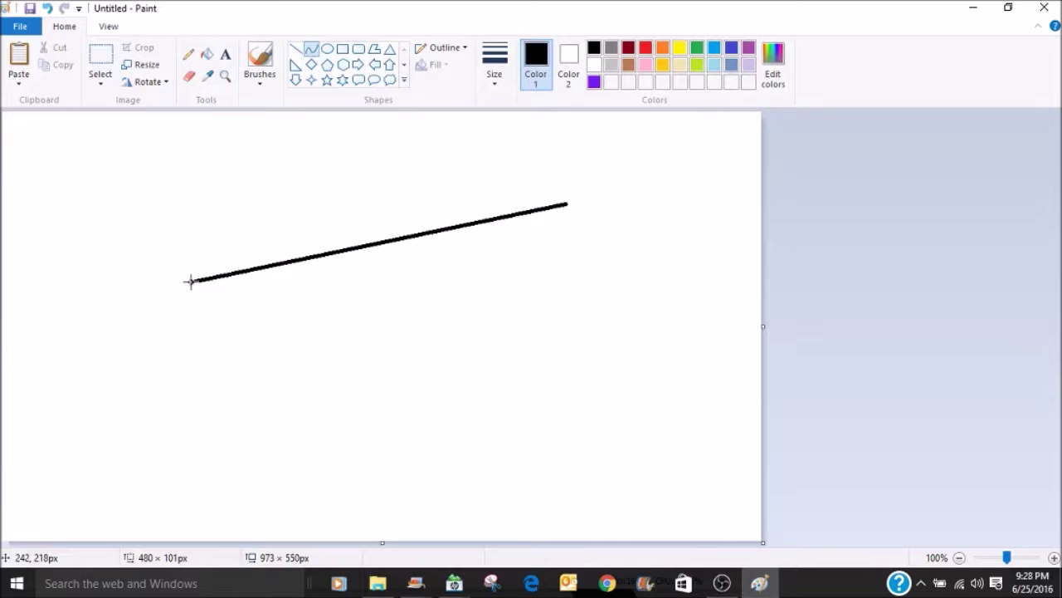
Draw curved lines for the underside of the jaw and for the back of the head running down to the neck.
left_click(420, 404)
left_click(420, 404)
mouse_move(572, 209)
left_mouse_down()
mouse_move(503, 452)
mouse_move(498, 304)
left_mouse_up()
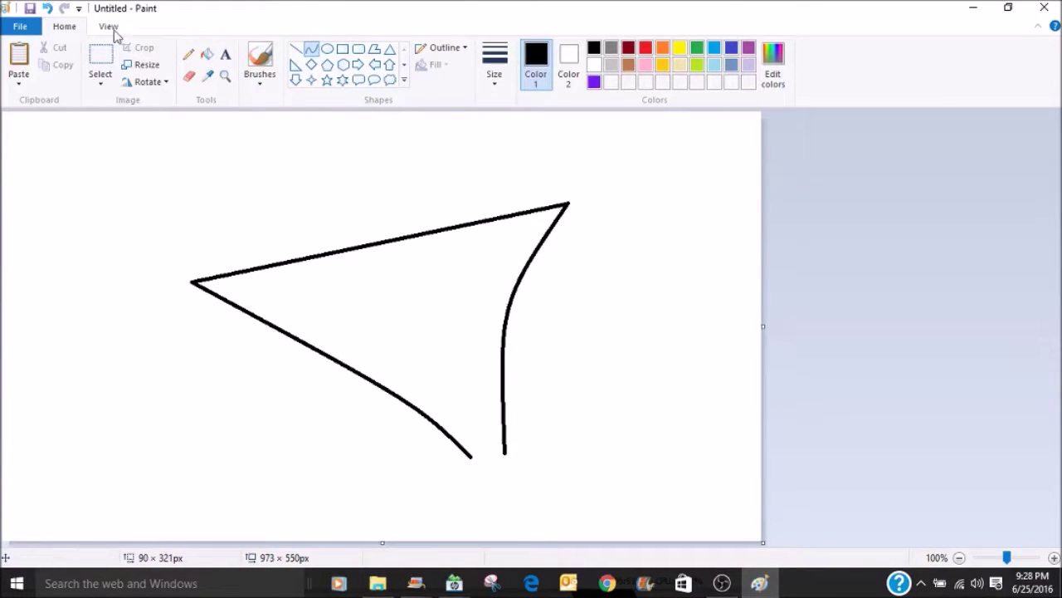
left_click(47, 9)
mouse_move(567, 206)
left_mouse_down()
mouse_move(515, 432)
mouse_move(499, 452)
mouse_move(507, 349)
left_mouse_up()
Draw a circle above the head for an eye and duplicate it.
left_click(327, 48)
mouse_move(235, 140)
left_mouse_down()
mouse_move(325, 205)
mouse_move(316, 210)
left_mouse_up()
left_click(98, 76)
left_click(153, 119)
right_click(303, 198)
left_click(339, 224)
right_click(115, 199)
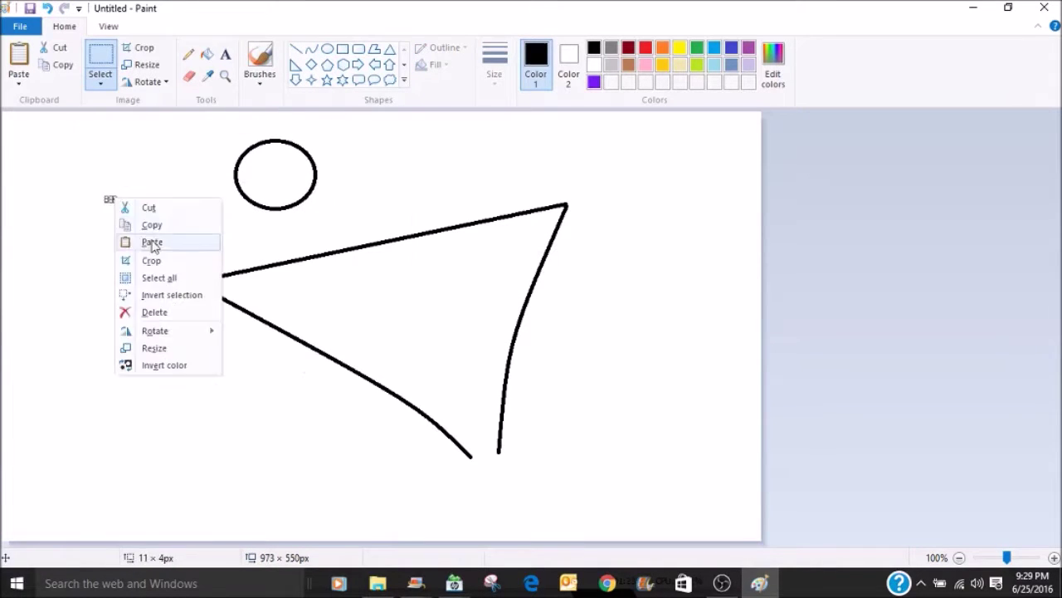
left_click(150, 241)
Turn on transparent selection and move both eye circles onto the head's top line so that they overlap.
left_click(101, 81)
left_click(125, 226)
left_click_drag(222, 126, 449, 251)
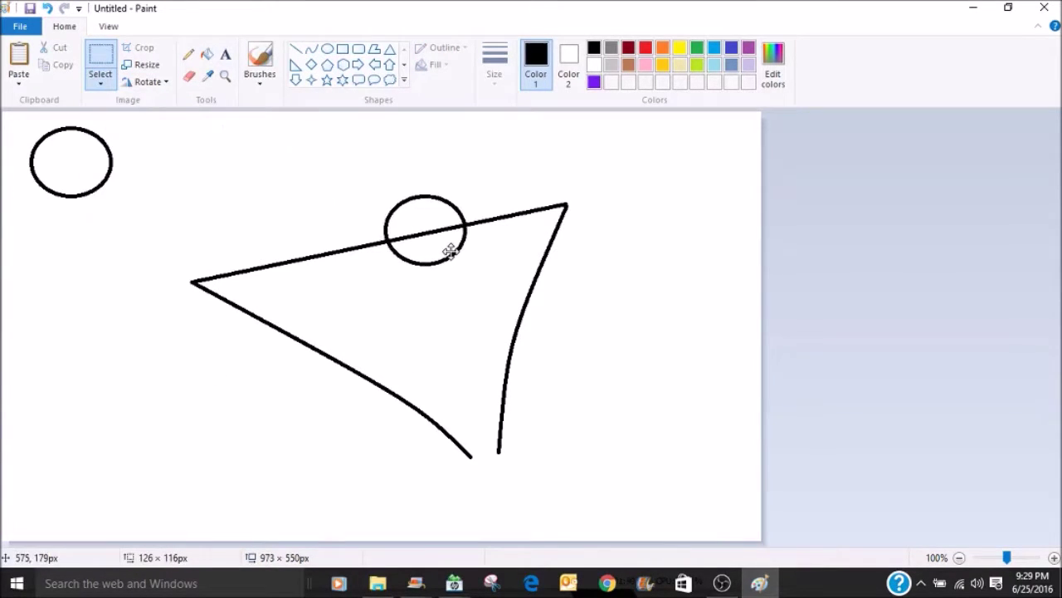
left_click_drag(8, 111, 404, 261)
Erase the overlapping and hidden parts of the eye circles and the head line running through the right eye.
left_click(217, 189)
left_click(190, 76)
left_click(108, 27)
left_click(19, 58)
left_click_drag(137, 541, 340, 540)
left_click(66, 27)
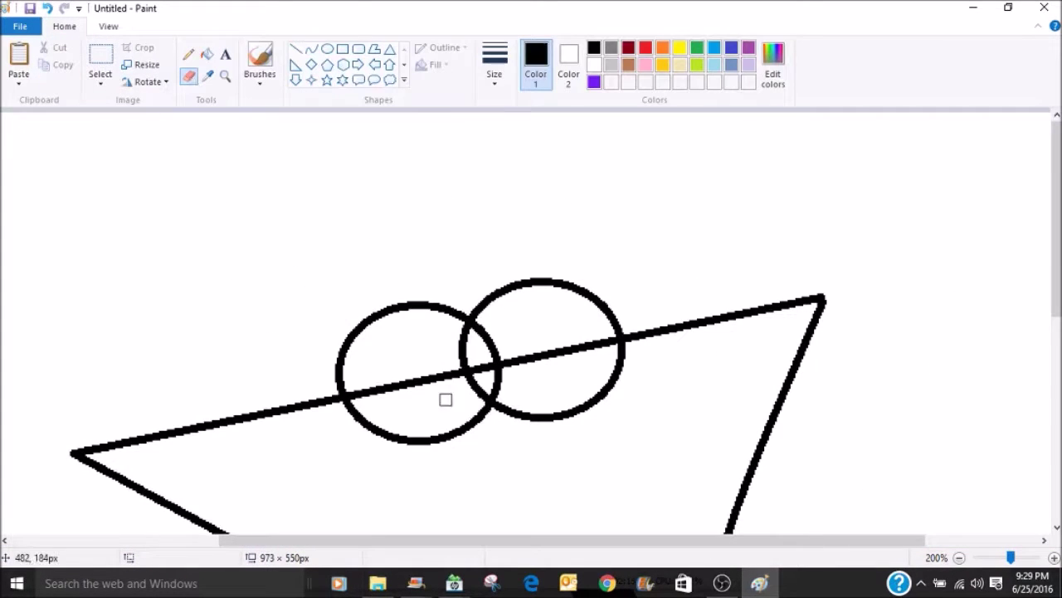
mouse_move(347, 406)
left_mouse_down()
mouse_move(391, 434)
mouse_move(480, 421)
mouse_move(552, 352)
left_mouse_up()
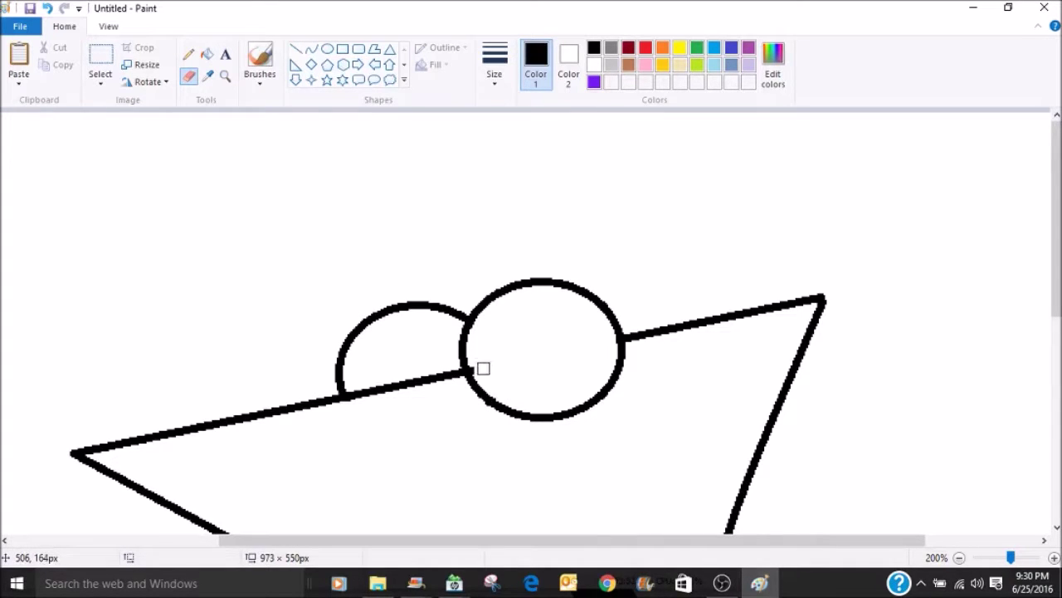
Draw a small circle for a pupil in the empty area above the head and copy it.
scroll(567, 391, "down", 3)
scroll(415, 291, "up", 3)
left_click(327, 48)
left_click_drag(231, 161, 327, 242)
left_click(101, 58)
right_click(301, 209)
left_click(306, 233)
Paste the copied pupil circle and place one pupil inside each eye.
right_click(133, 231)
left_click(144, 275)
left_click_drag(89, 172, 585, 334)
left_click_drag(200, 139, 463, 369)
Erase the part of the left pupil that extends below the head's top line.
left_click(109, 25)
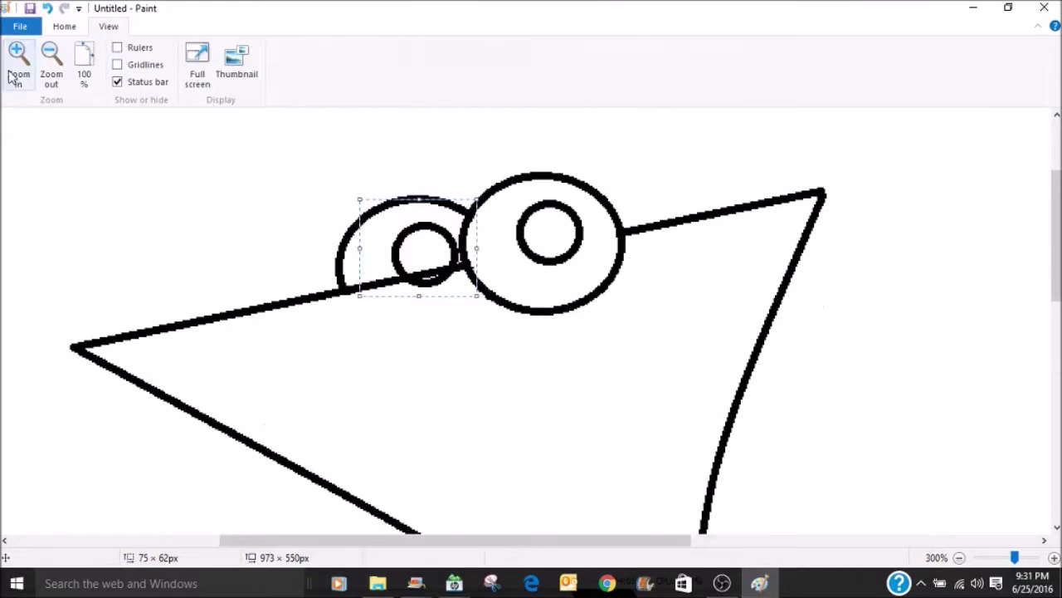
left_click(20, 58)
left_click(64, 26)
left_click(189, 76)
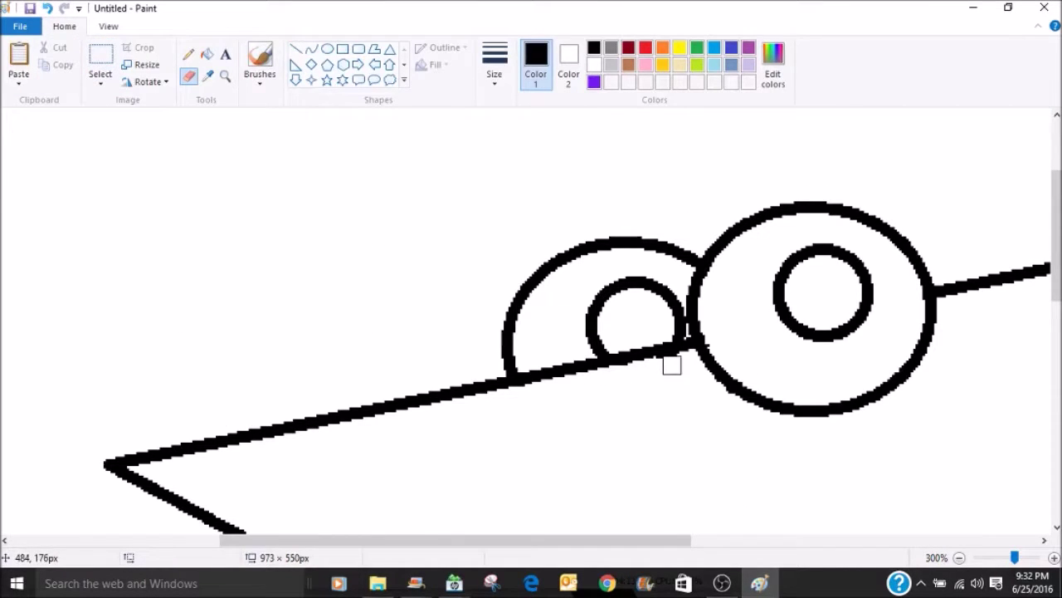
Fill both pupils with black.
left_click(108, 26)
left_click(84, 71)
left_click(65, 26)
left_click(207, 54)
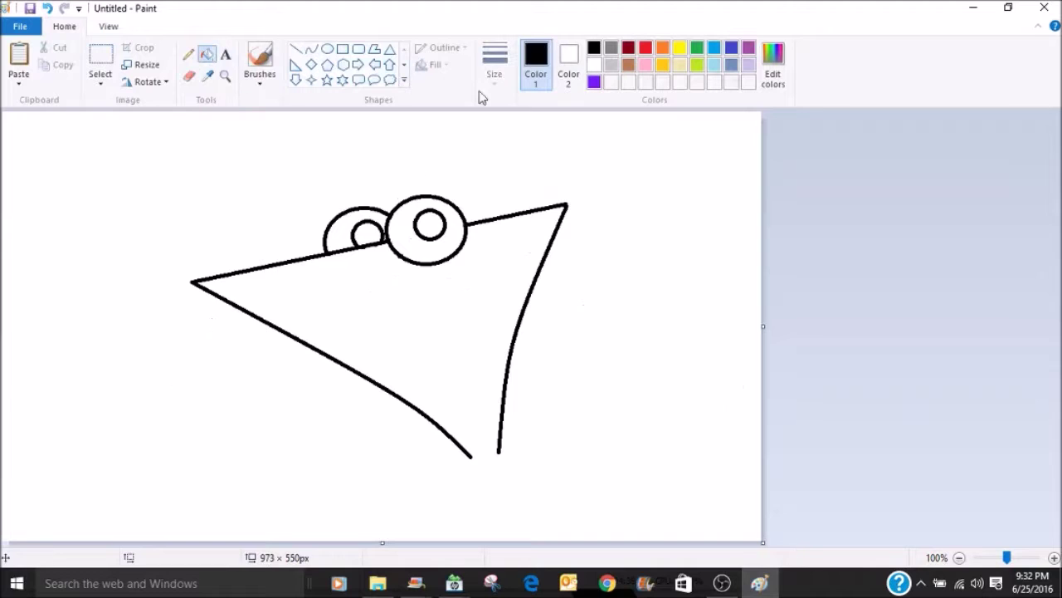
left_click(367, 235)
left_click(429, 225)
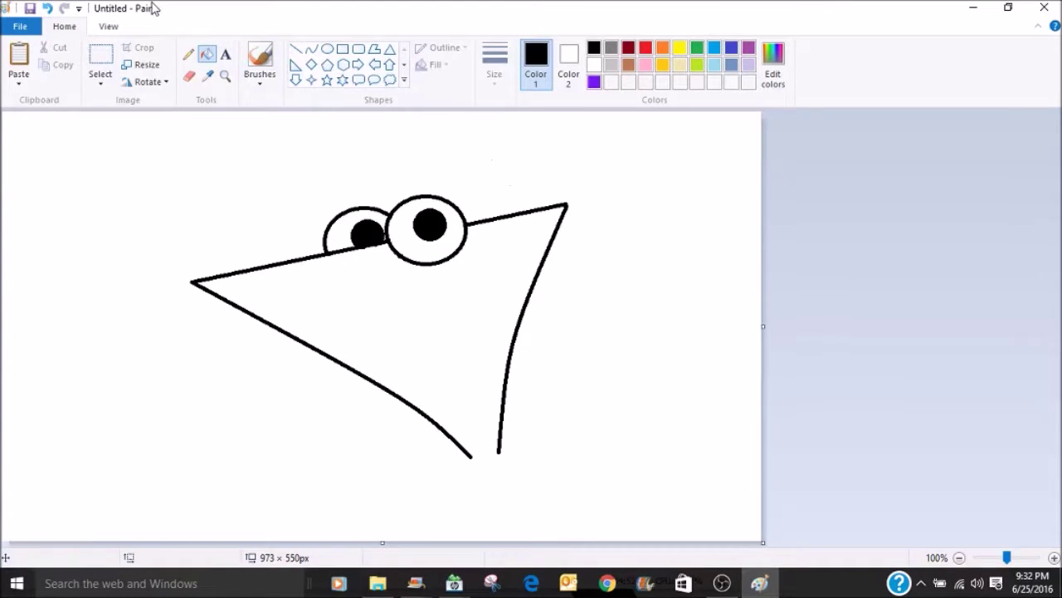
left_click(311, 49)
left_click_drag(508, 337, 503, 379)
left_click_drag(520, 362, 538, 360)
left_click(47, 9)
left_click_drag(492, 338, 493, 377)
mouse_move(503, 362)
left_mouse_down()
mouse_move(528, 354)
mouse_move(527, 365)
left_mouse_up()
left_click_drag(526, 365, 527, 376)
left_click(46, 8)
Draw a small ellipse for the ear and move it onto the back line of the head.
left_click(327, 48)
left_click_drag(148, 149, 213, 186)
left_click(101, 80)
left_click(157, 223)
mouse_move(129, 143)
left_mouse_down()
mouse_move(230, 189)
mouse_move(190, 176)
left_mouse_up()
left_click(48, 8)
left_click(47, 8)
left_click(100, 54)
left_click_drag(133, 194, 223, 136)
mouse_move(166, 160)
left_mouse_down()
mouse_move(529, 334)
mouse_move(512, 335)
left_mouse_up()
Erase the left side of the ear ellipse and the head line passing through it.
left_click(189, 76)
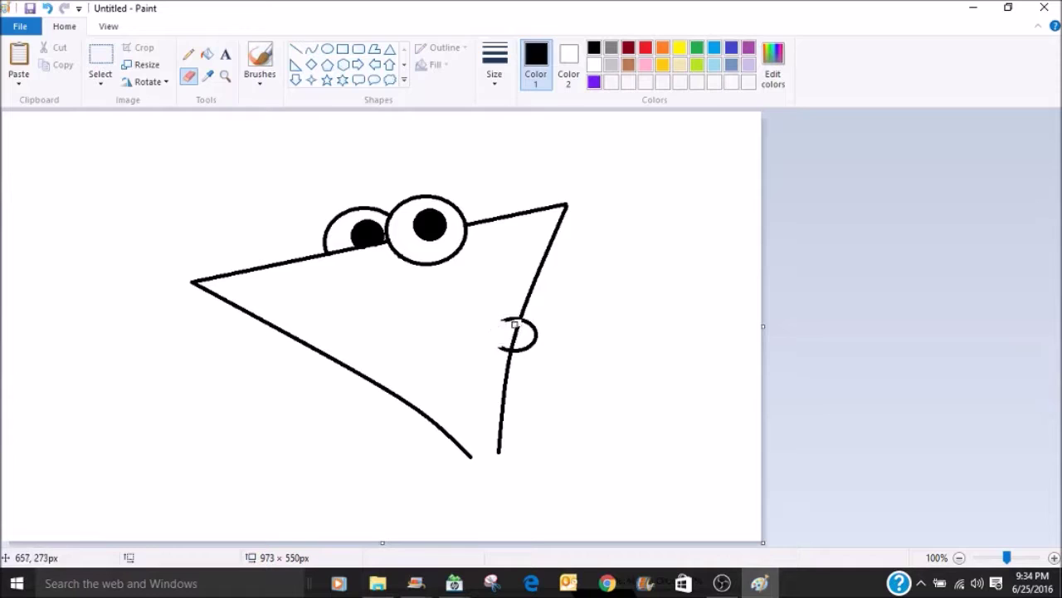
left_click(108, 26)
left_click(19, 63)
left_click_drag(669, 286, 659, 323)
Add the text "3" and move it inside the ear with a transparent selection.
left_click(74, 26)
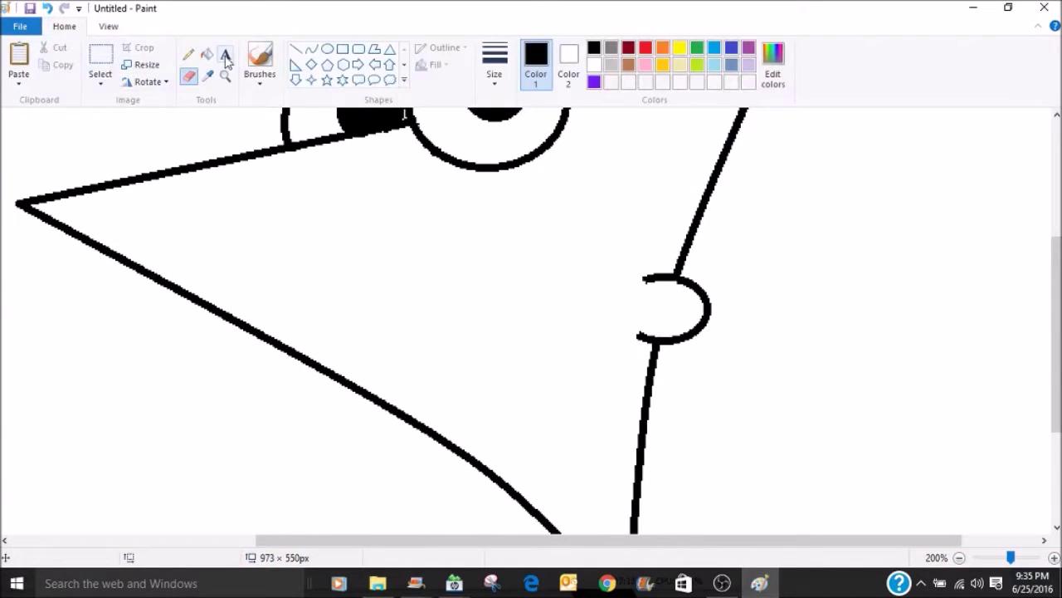
left_click(227, 56)
left_click(306, 209)
left_click(113, 76)
left_click(98, 142)
left_click_drag(370, 208, 725, 291)
left_click_drag(660, 321, 664, 321)
left_click(339, 241)
Shift the right eye's pupil slightly down and to the right.
scroll(340, 242, "up", 3)
left_click(101, 58)
left_click_drag(454, 262, 538, 340)
left_click_drag(521, 321, 524, 328)
left_click(702, 221)
Draw the open mouth with a curved upper lip and a curved rear edge about 38 × 114 px down to the jaw.
scroll(741, 250, "down", 3)
left_click(109, 25)
left_click(51, 66)
left_click(64, 25)
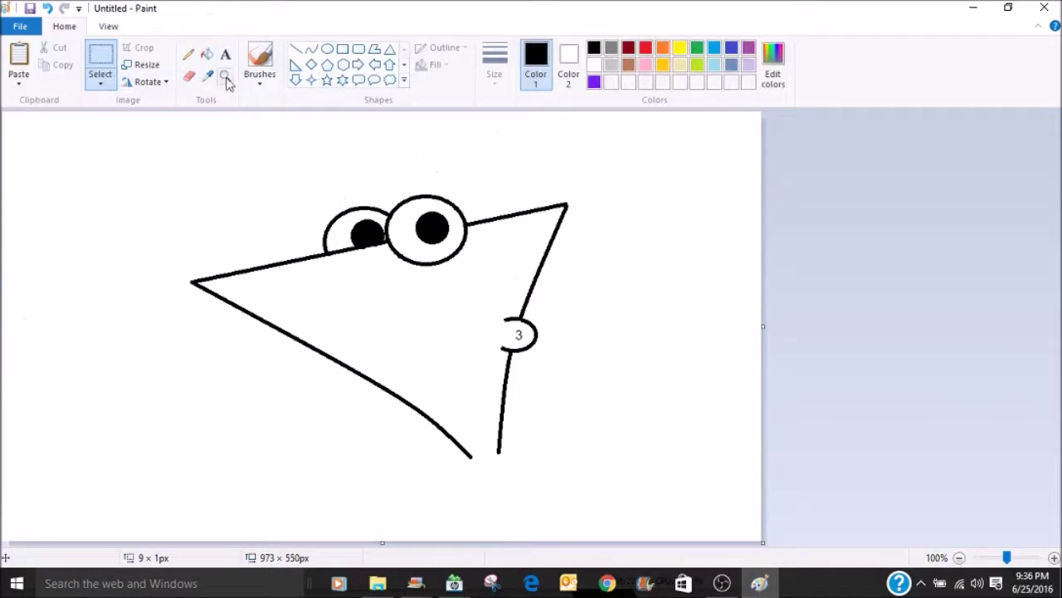
left_click_drag(368, 376, 400, 368)
left_click_drag(455, 335, 440, 423)
mouse_move(446, 386)
left_mouse_down()
mouse_move(450, 400)
mouse_move(466, 386)
left_mouse_up()
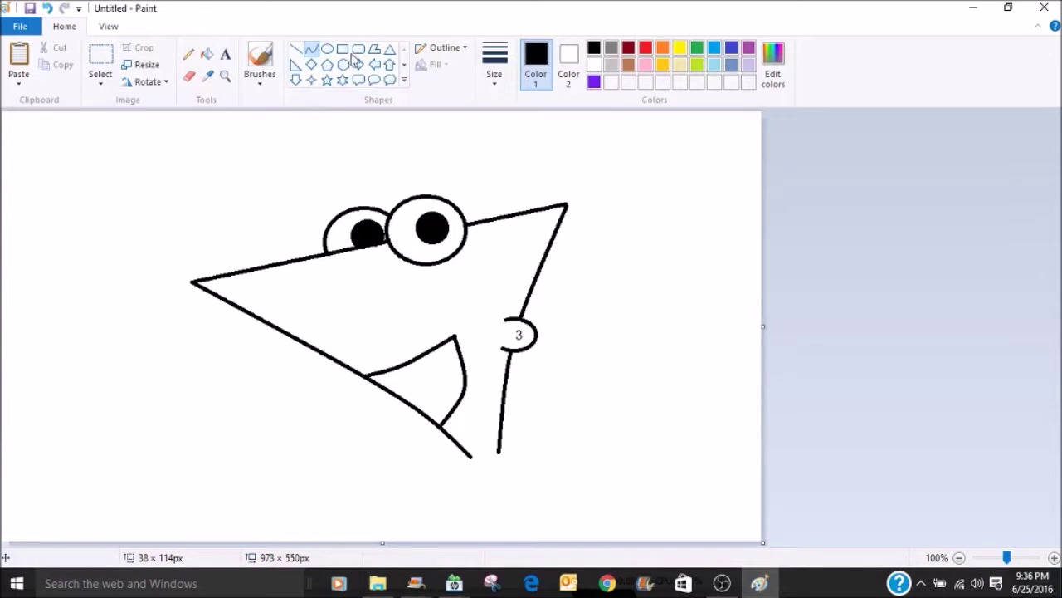
Erase the jaw line between the two corners of the open mouth.
left_click(108, 26)
left_click(18, 62)
scroll(434, 319, "down", 5)
left_click_drag(426, 316, 570, 398)
left_click(51, 62)
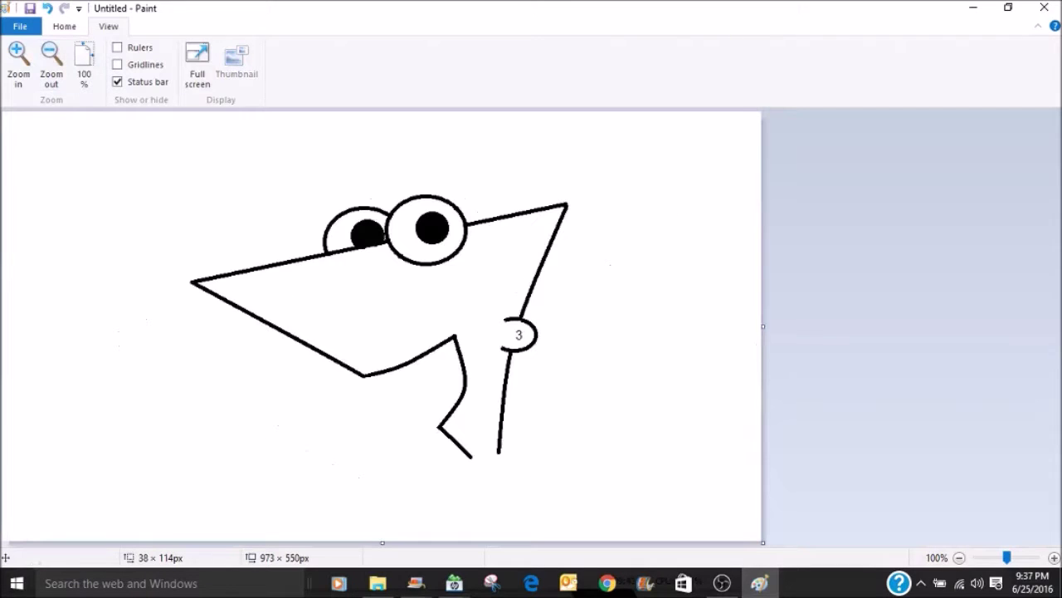
Draw the upper teeth below the upper lip with a short line and a curve about 90 × 43 px.
left_click(64, 26)
left_click(296, 49)
mouse_move(392, 385)
left_mouse_down()
mouse_move(460, 355)
mouse_move(416, 378)
left_mouse_up()
left_click(311, 49)
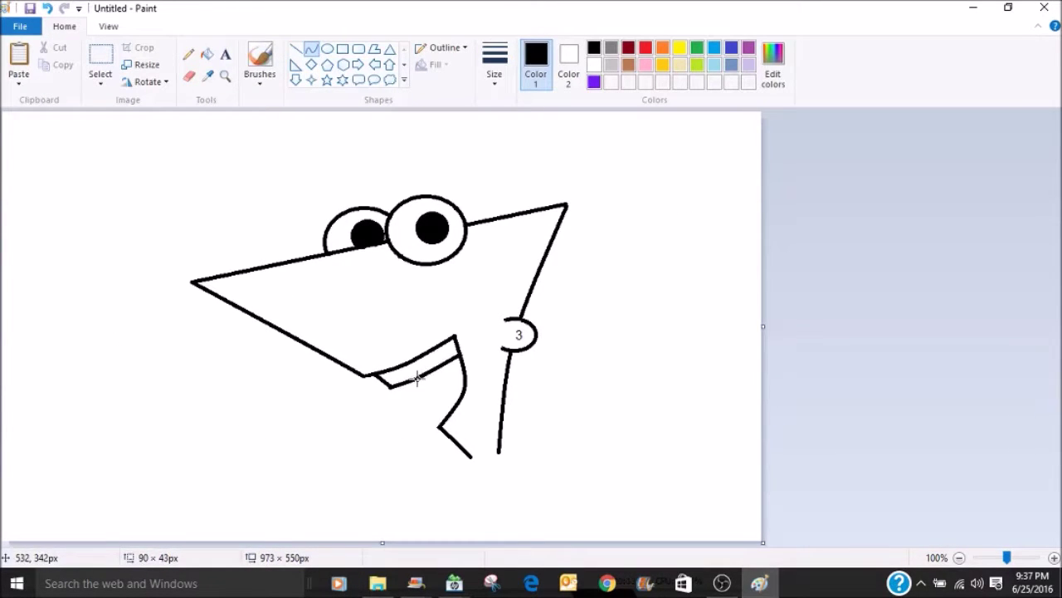
left_click(190, 75)
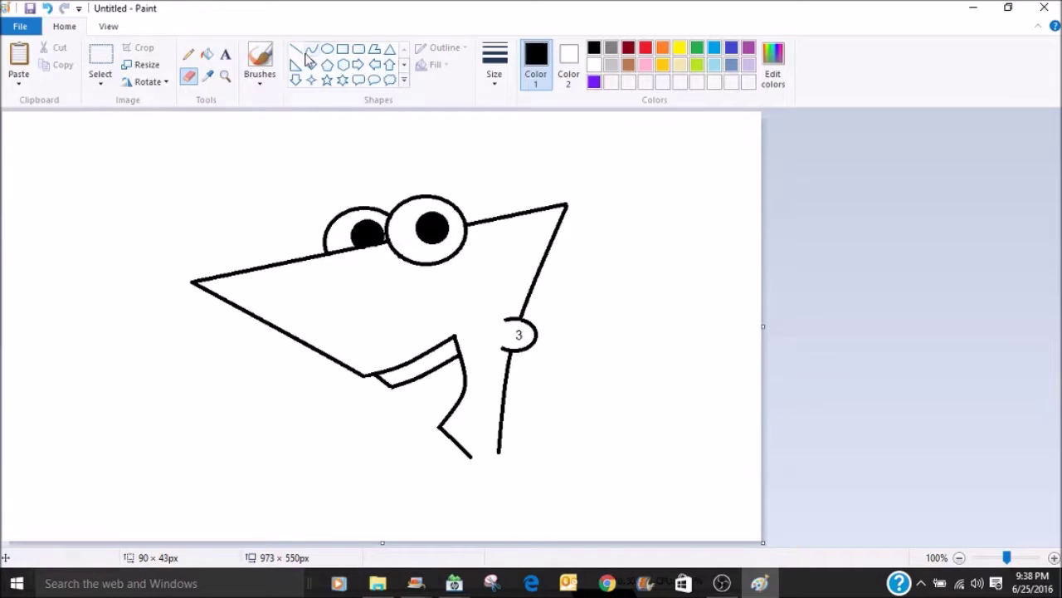
Draw a small lower tooth with short straight lines at the mouth's lower corner.
left_click(295, 49)
left_click_drag(445, 422, 451, 408)
left_click(47, 8)
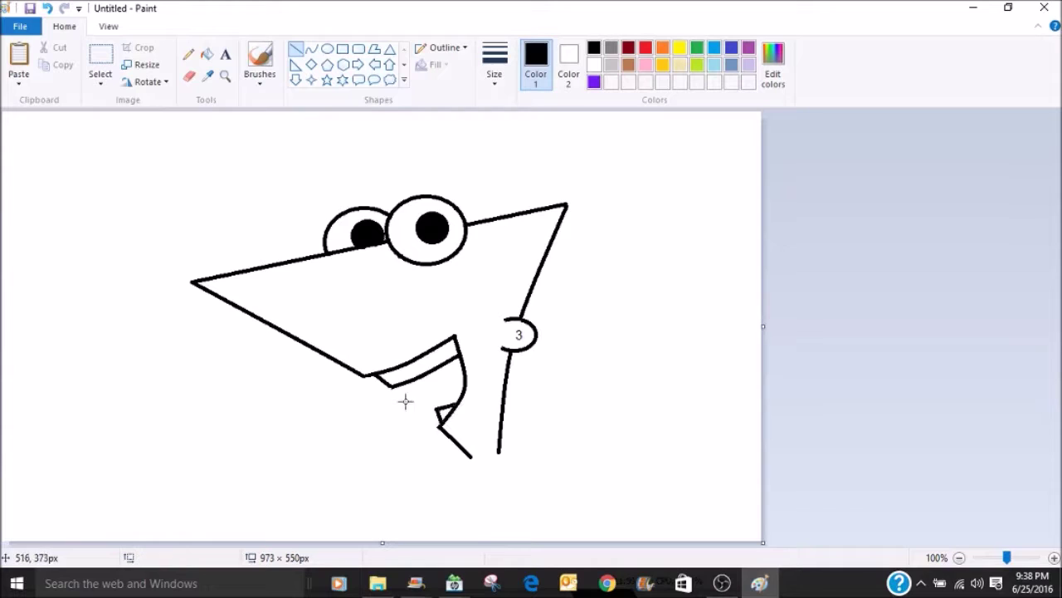
left_click(190, 76)
Draw curves inside the mouth for the tongue, between the upper teeth and the lower tooth.
left_click(311, 48)
mouse_move(448, 404)
left_mouse_down()
mouse_move(459, 375)
mouse_move(442, 406)
left_mouse_up()
left_click(48, 13)
left_click(311, 48)
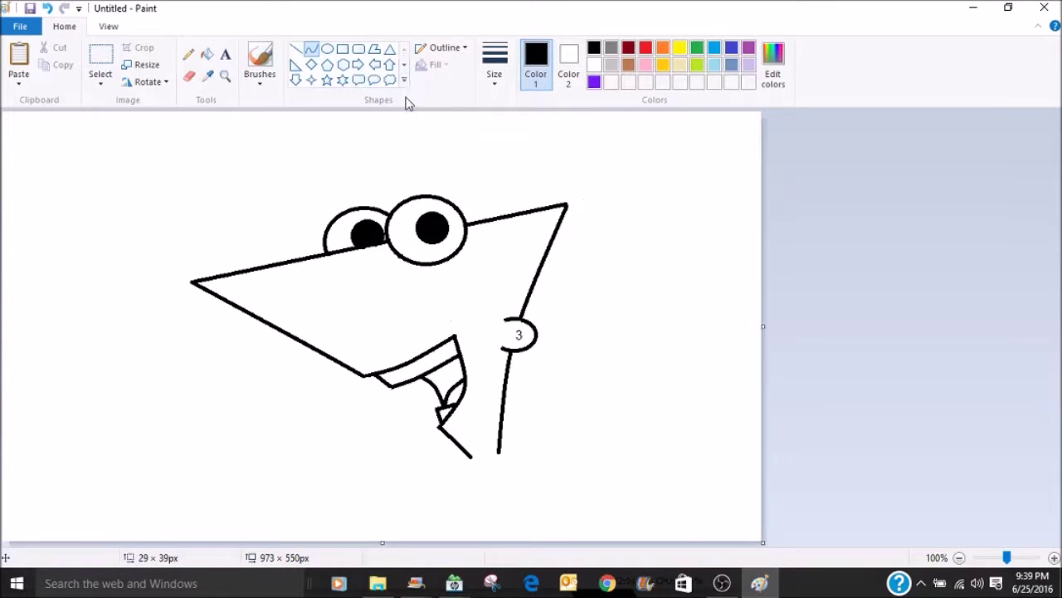
Draw the upper hair spikes with curved strokes fanning out from the back corner of the head.
mouse_move(538, 207)
left_mouse_down()
mouse_move(494, 167)
mouse_move(561, 181)
mouse_move(531, 171)
mouse_move(559, 169)
mouse_move(530, 124)
mouse_move(576, 158)
mouse_move(576, 178)
left_mouse_up()
left_click(312, 48)
left_click(308, 51)
mouse_move(566, 160)
left_mouse_down()
mouse_move(581, 109)
mouse_move(586, 140)
left_mouse_up()
left_click(298, 52)
left_click(47, 8)
left_click(311, 50)
mouse_move(574, 178)
left_mouse_down()
mouse_move(586, 110)
mouse_move(591, 211)
mouse_move(617, 158)
left_mouse_up()
left_click(189, 76)
mouse_move(594, 208)
left_mouse_down()
mouse_move(611, 184)
mouse_move(661, 191)
left_mouse_up()
left_click(310, 48)
mouse_move(633, 187)
left_mouse_down()
mouse_move(632, 177)
mouse_move(659, 190)
mouse_move(589, 213)
left_mouse_up()
left_click(302, 50)
left_click(48, 8)
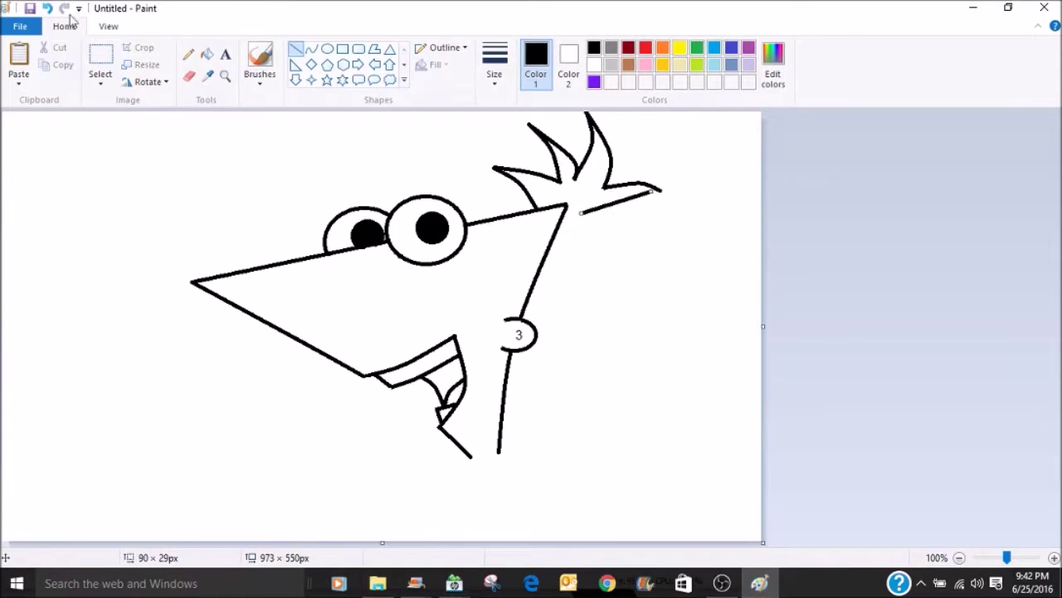
left_click(312, 50)
left_click_drag(661, 189, 592, 207)
left_click(48, 8)
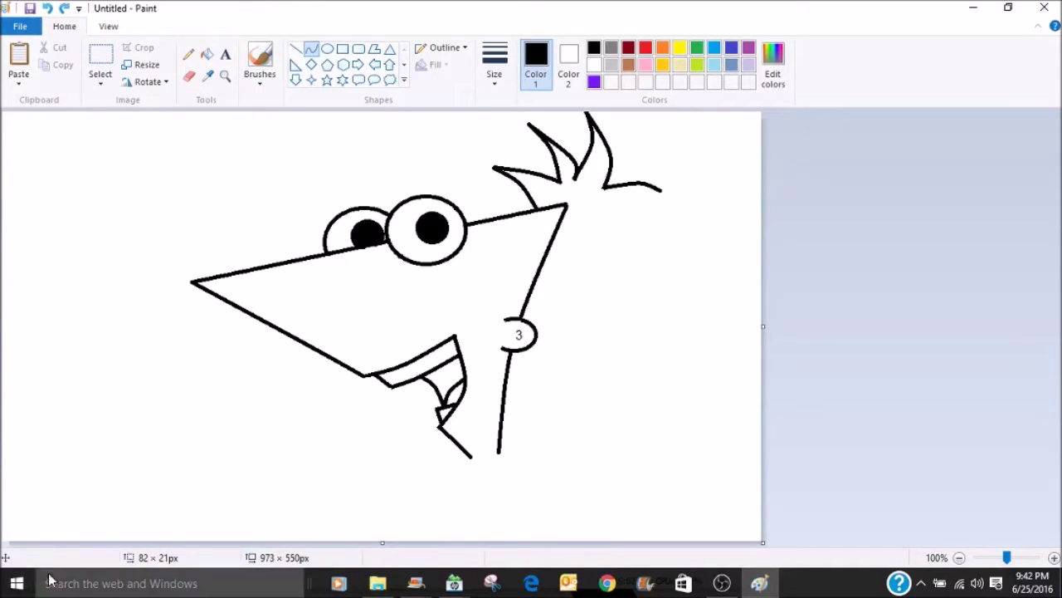
Draw the underside of the right hair spike and two downward spikes ending at the back of the head.
mouse_move(661, 190)
left_mouse_down()
mouse_move(604, 215)
mouse_move(629, 199)
mouse_move(622, 262)
mouse_move(628, 241)
mouse_move(612, 223)
left_mouse_up()
key("ctrl+z")
left_click_drag(621, 267, 601, 216)
left_click_drag(611, 239, 605, 279)
mouse_move(603, 251)
left_mouse_down()
mouse_move(596, 219)
mouse_move(599, 279)
mouse_move(558, 227)
mouse_move(581, 230)
left_mouse_up()
left_click(48, 8)
left_click(48, 9)
Erase the pointed back corner of the head and replace it with a short rounded curve.
left_click(189, 76)
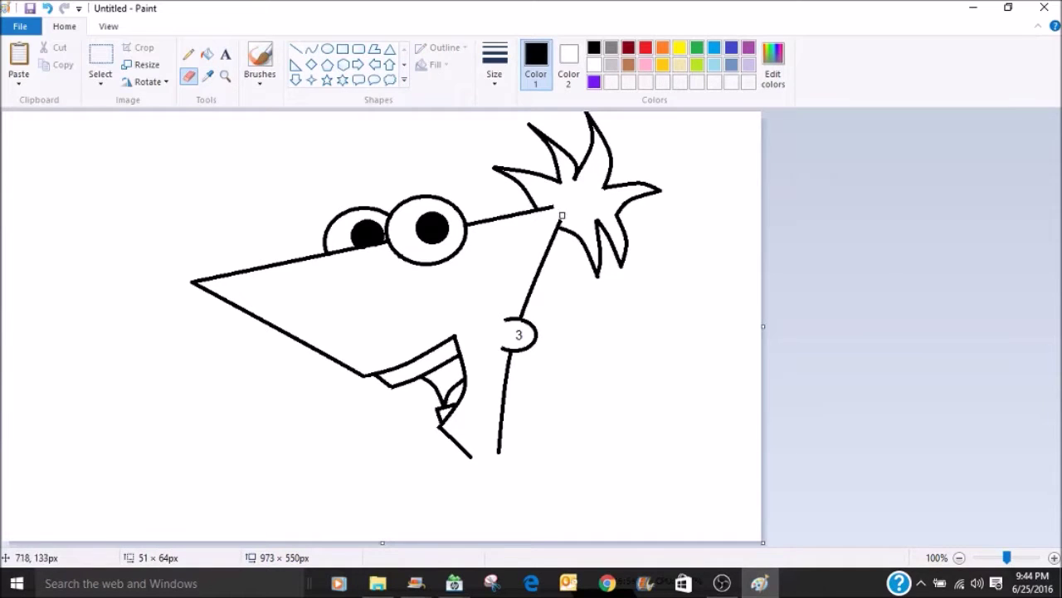
left_click(312, 48)
left_click_drag(541, 207, 561, 222)
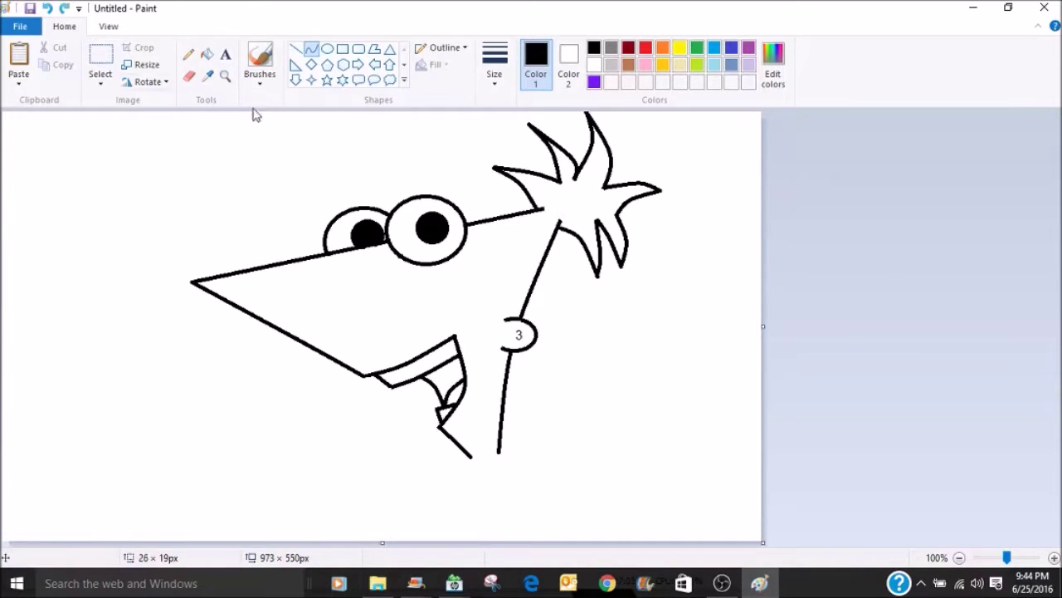
left_click(190, 76)
Add three black dots inside the head's back corner with the Pencil at a larger line size.
left_click(188, 56)
left_click(495, 63)
left_click(498, 197)
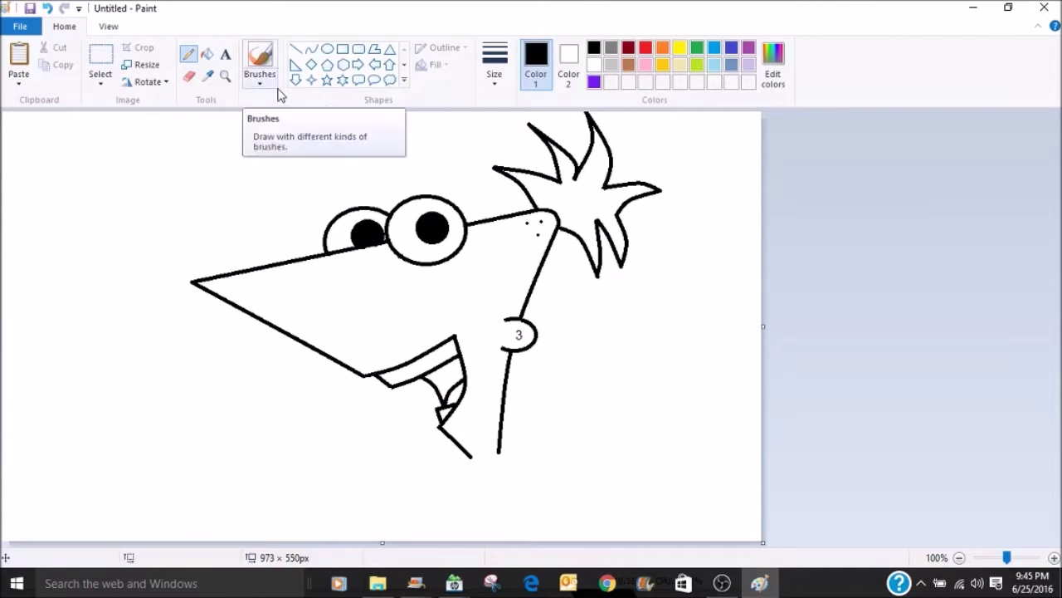
Draw a short curved eyebrow above each eye.
left_click(295, 49)
mouse_move(352, 181)
left_mouse_down()
mouse_move(379, 179)
mouse_move(355, 184)
left_mouse_up()
left_click(47, 8)
left_click(311, 49)
mouse_move(339, 184)
left_mouse_down()
mouse_move(336, 176)
mouse_move(363, 184)
mouse_move(342, 177)
left_mouse_up()
left_click(420, 179)
left_click(47, 8)
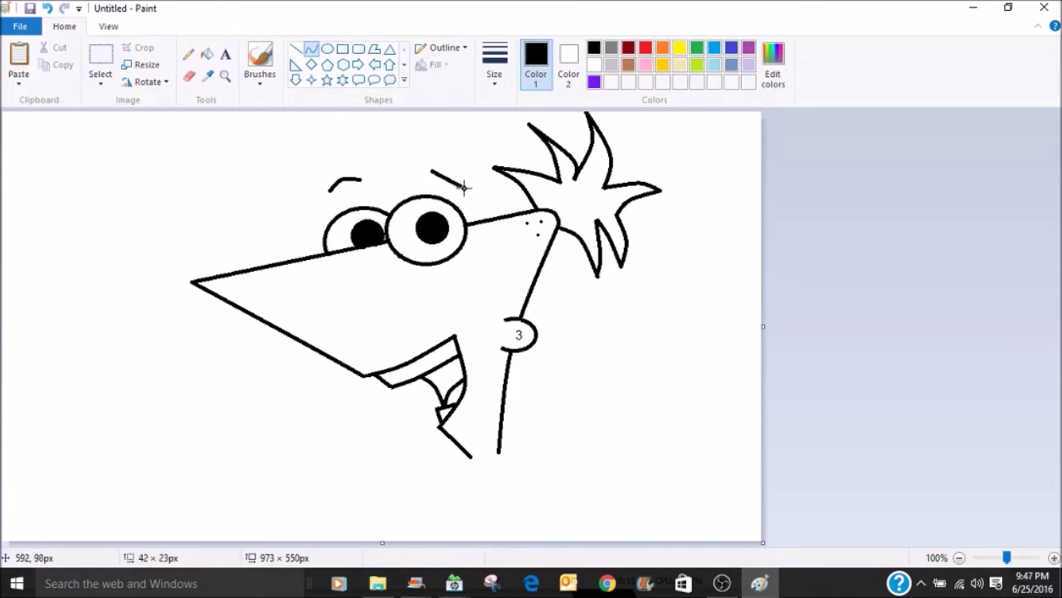
Fill both eyebrows with red.
left_click(207, 55)
left_click(646, 47)
left_click(456, 174)
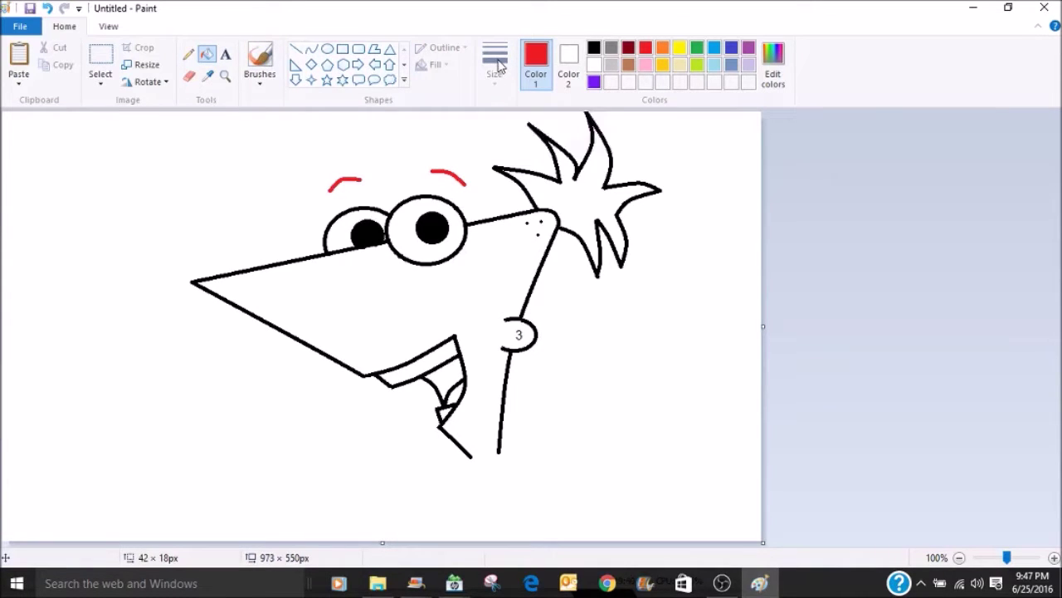
Draw a small white curved highlight on each pupil.
left_click(295, 49)
left_click(312, 53)
left_click(441, 219)
left_click(441, 219)
left_click(398, 151)
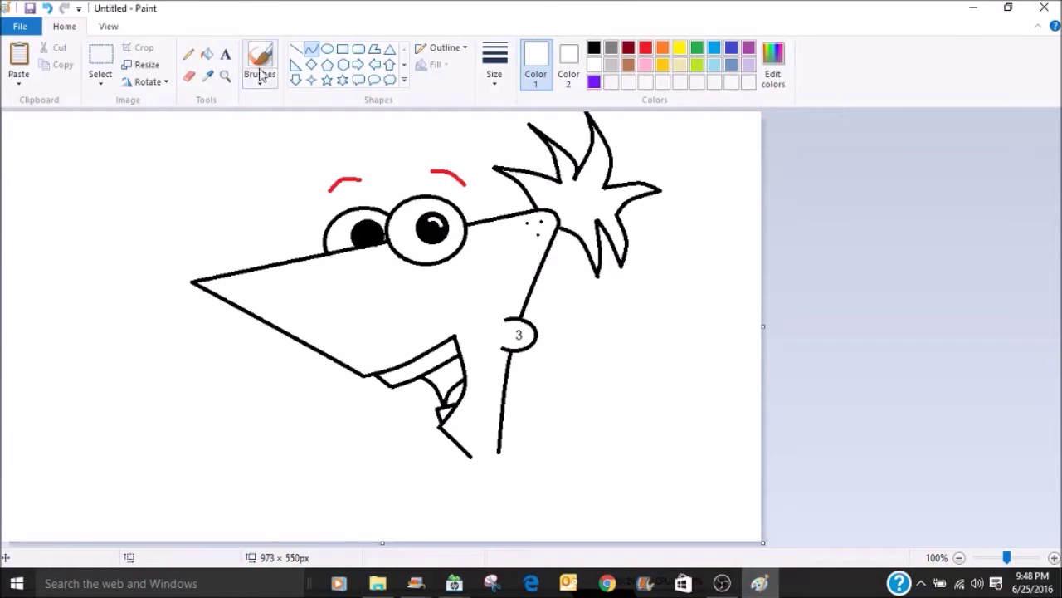
left_click(373, 229)
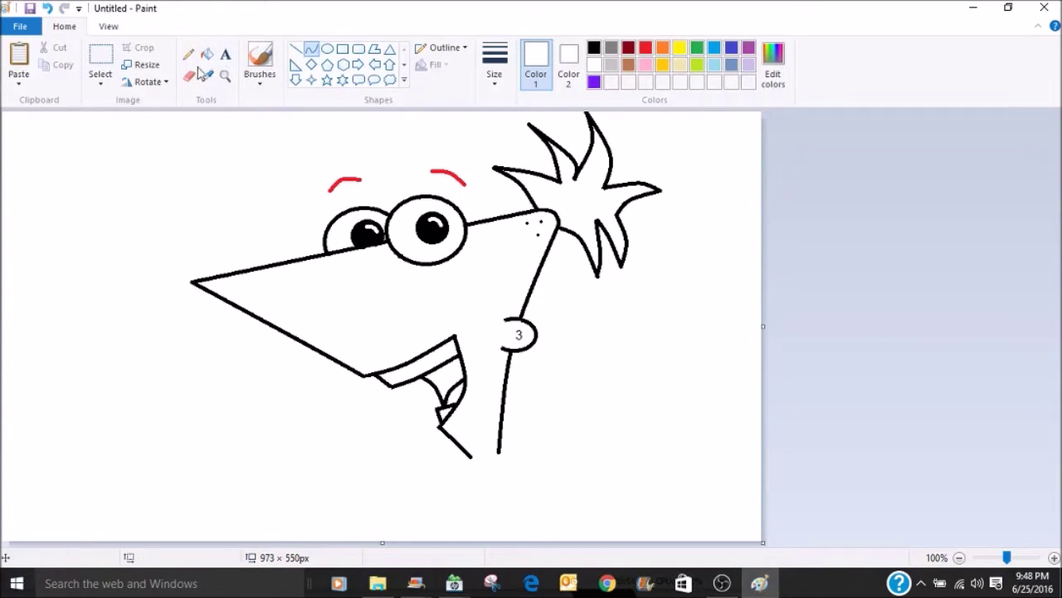
Draw a black curved collar band across the bottom of the neck, closed with short side lines.
left_click(596, 48)
mouse_move(468, 456)
left_mouse_down()
mouse_move(499, 452)
mouse_move(496, 470)
mouse_move(473, 472)
mouse_move(505, 453)
left_mouse_up()
left_click(485, 461)
left_click(466, 464)
left_click(299, 52)
left_click(311, 51)
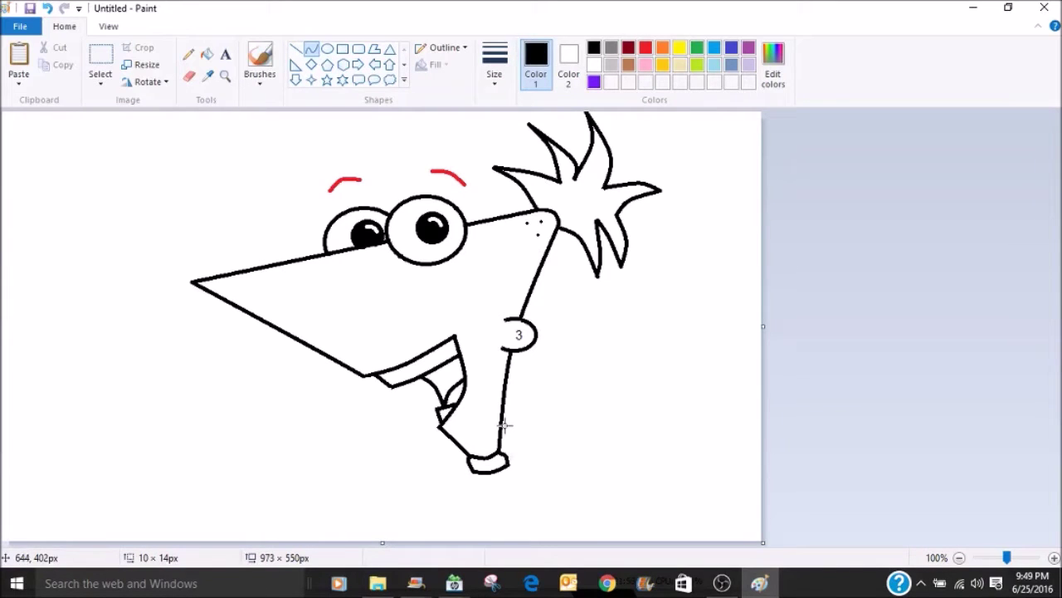
Fill the spiky hair with red.
left_click(209, 54)
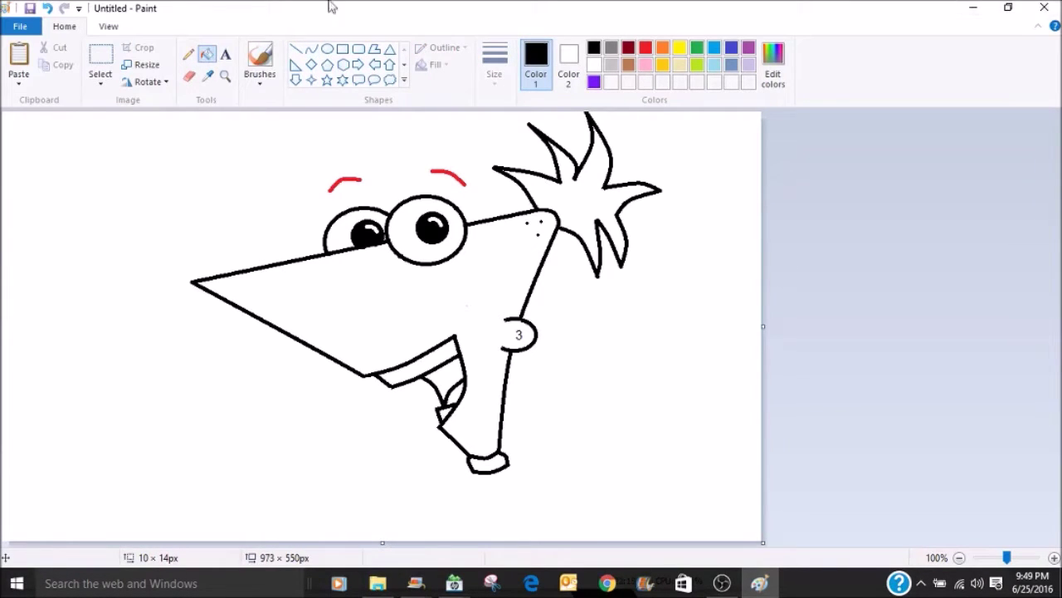
left_click(647, 49)
left_click(589, 183)
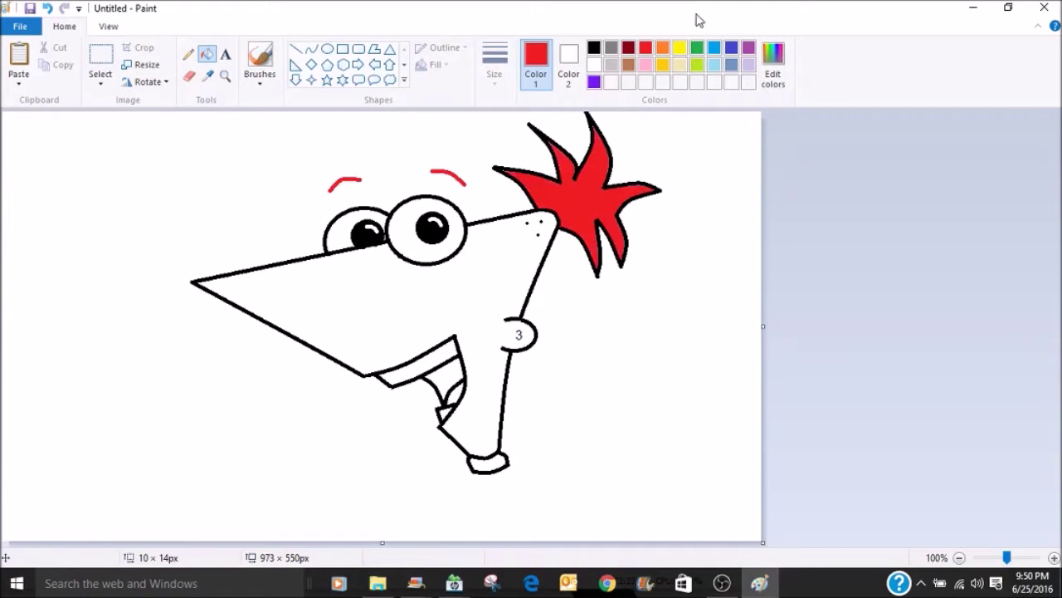
Fill the tongue inside the mouth with pink and the face and ear with pale beige-yellow.
left_click(645, 66)
left_click(452, 392)
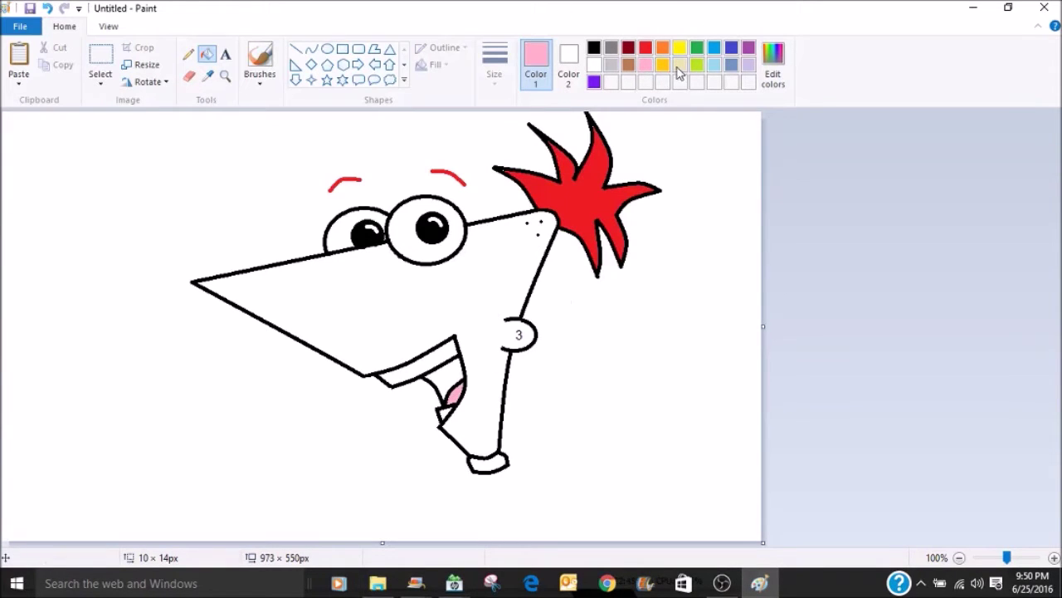
left_click(679, 66)
left_click(506, 274)
Fill the collar band below the neck with gold.
left_click(662, 64)
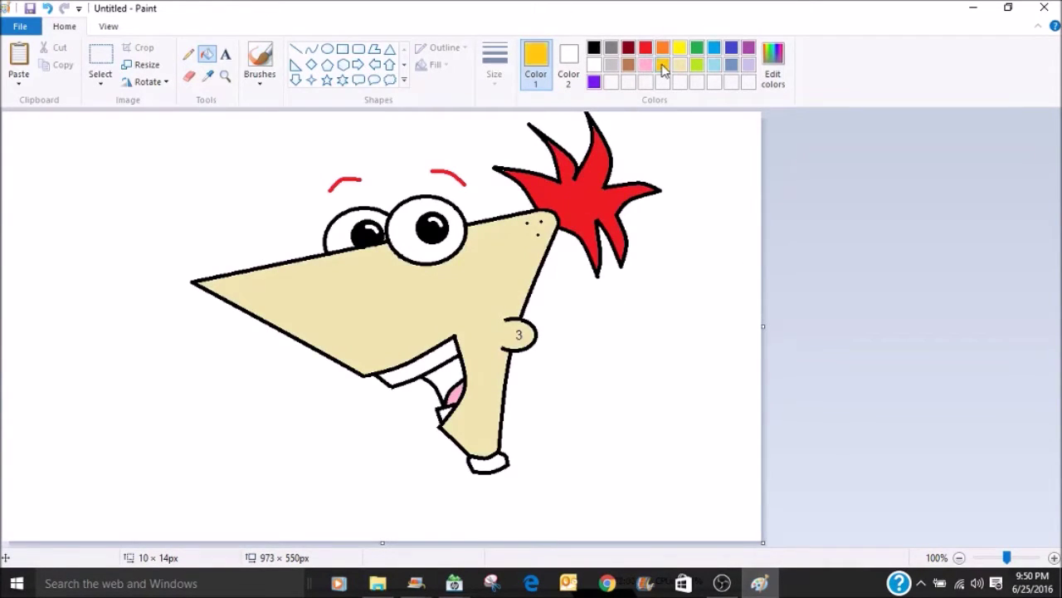
left_click(491, 463)
left_click(647, 48)
left_click(777, 83)
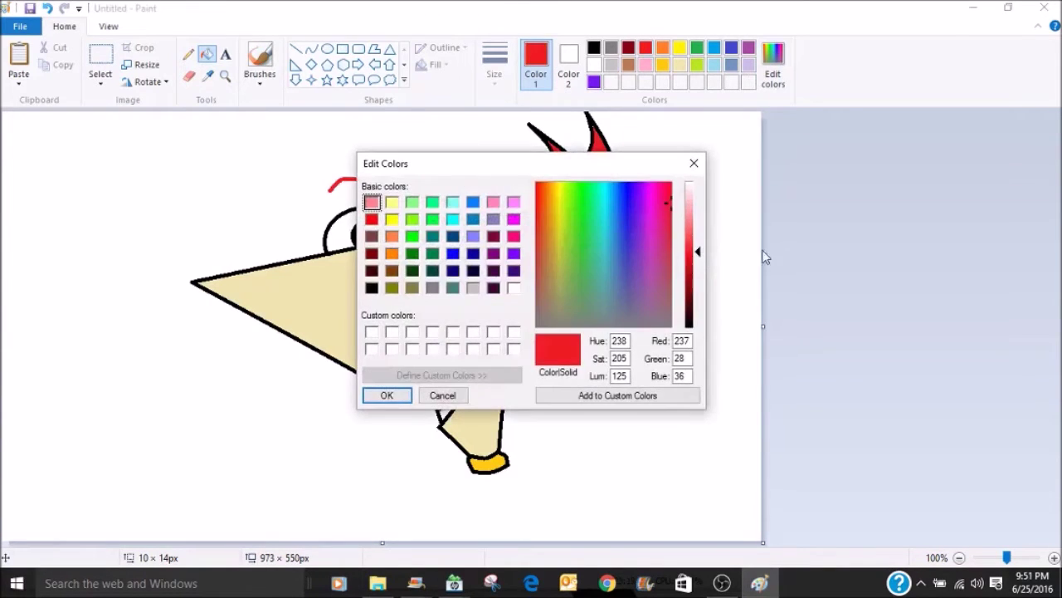
left_click_drag(671, 197, 662, 204)
left_click(453, 396)
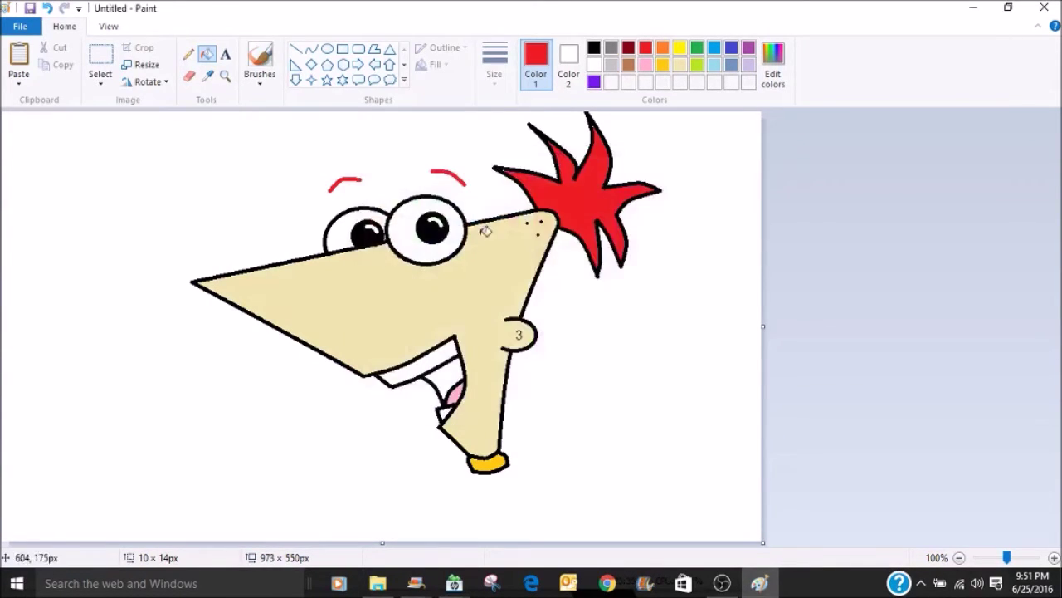
Recolour the collar band below the neck with orange.
left_click(663, 49)
left_click(490, 463)
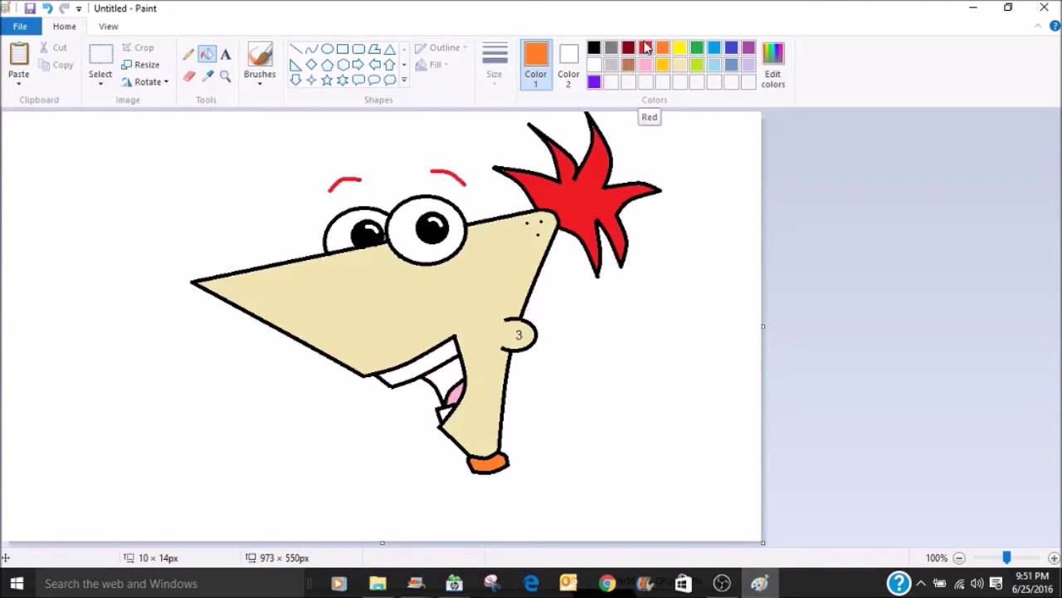
Mix a slightly lighter custom shade of red and fill the inside of the mouth around the tongue with it.
left_click(647, 48)
left_click(773, 62)
left_click_drag(700, 251, 699, 243)
left_click(375, 392)
left_click(444, 381)
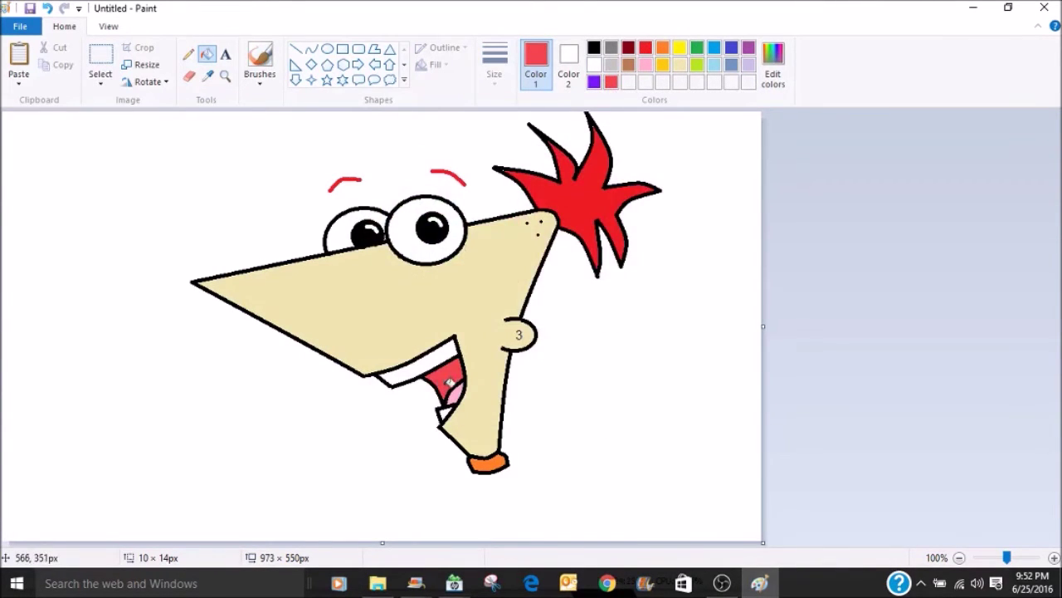
Fill the white background around the head with bright blue.
left_click(714, 47)
left_click(42, 188)
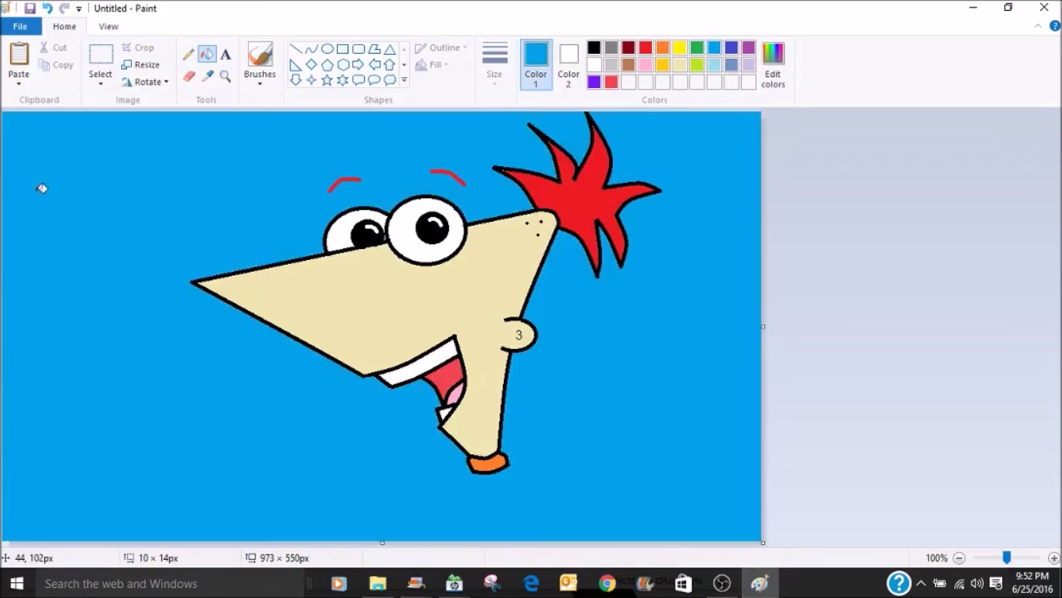